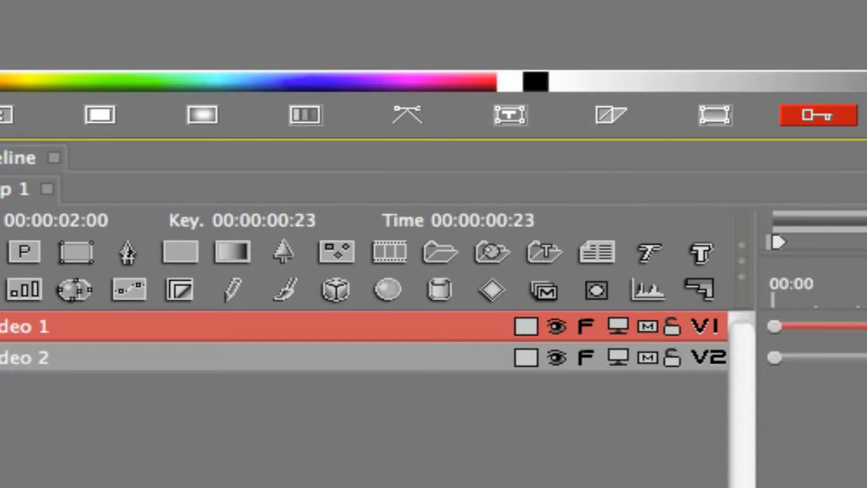
# Step: Set Video 1's linked Scale X and Scale Y to 40 with a keyframe at 00:20
pyautogui.press('Right')
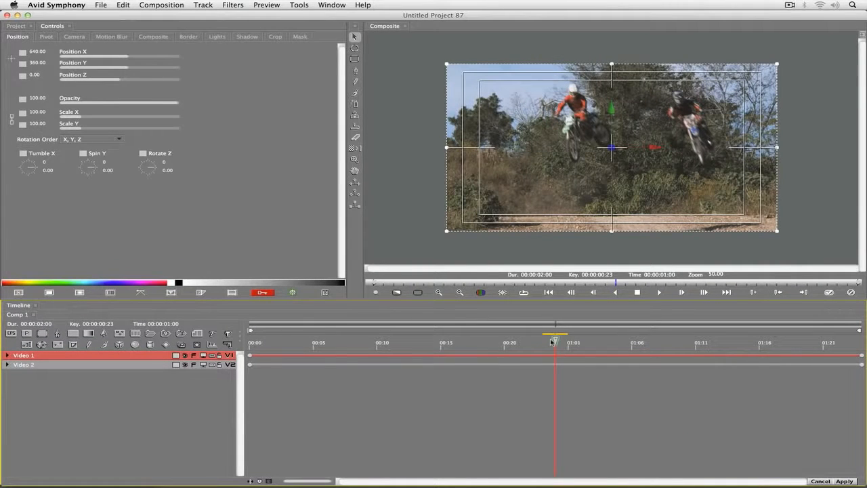
pyautogui.moveTo(554, 341); pyautogui.dragTo(509, 344)
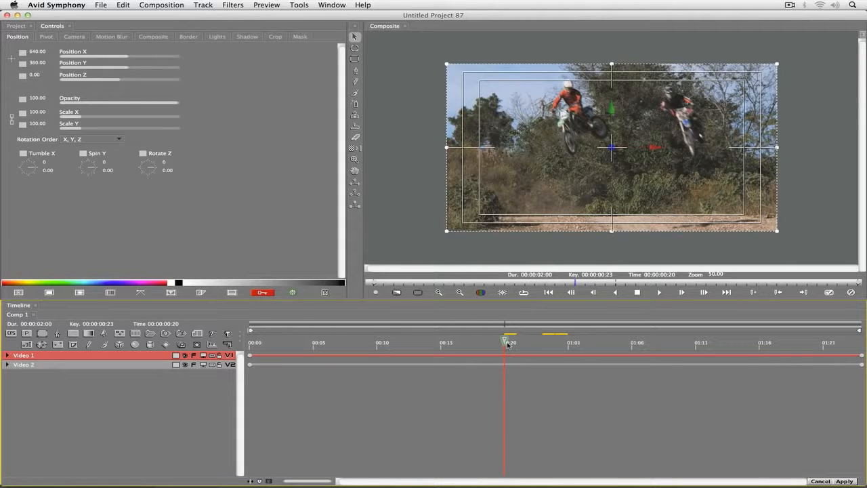
pyautogui.click(8, 356)
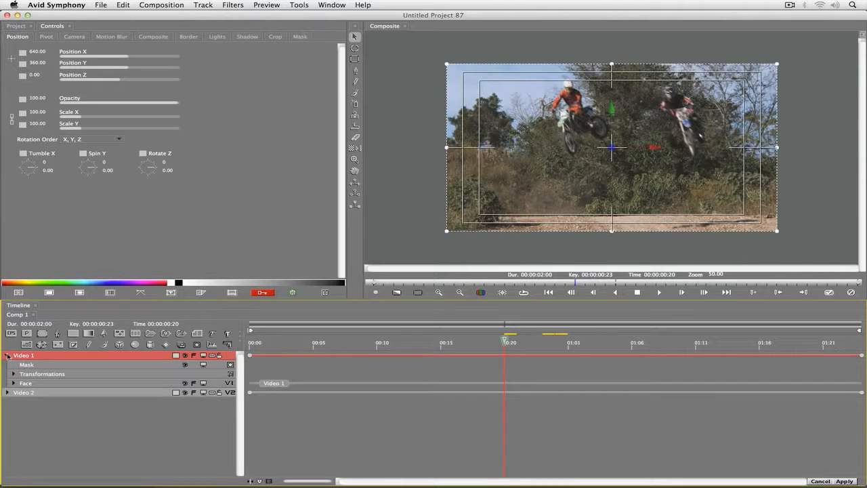
pyautogui.click(14, 374)
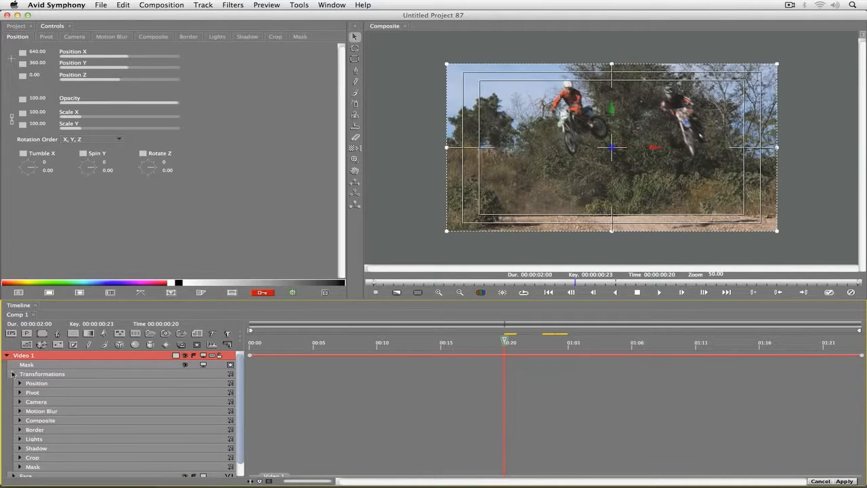
pyautogui.click(19, 384)
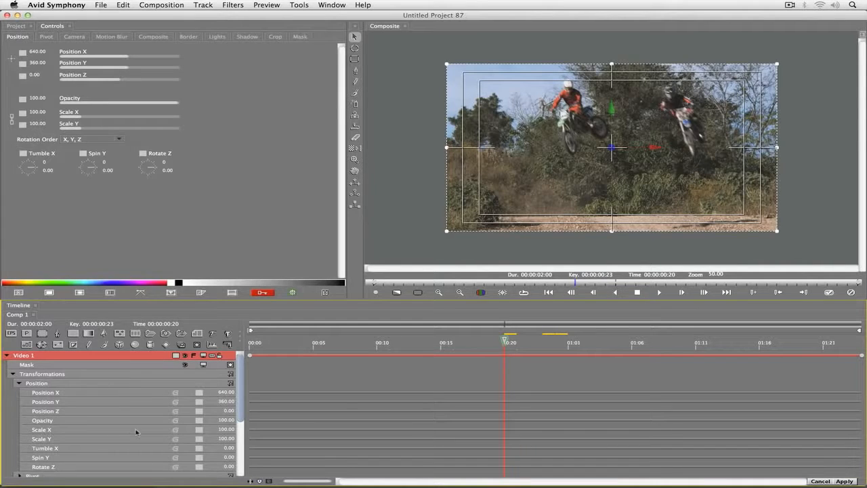
pyautogui.click(226, 429)
pyautogui.write('40')
pyautogui.press('Return')
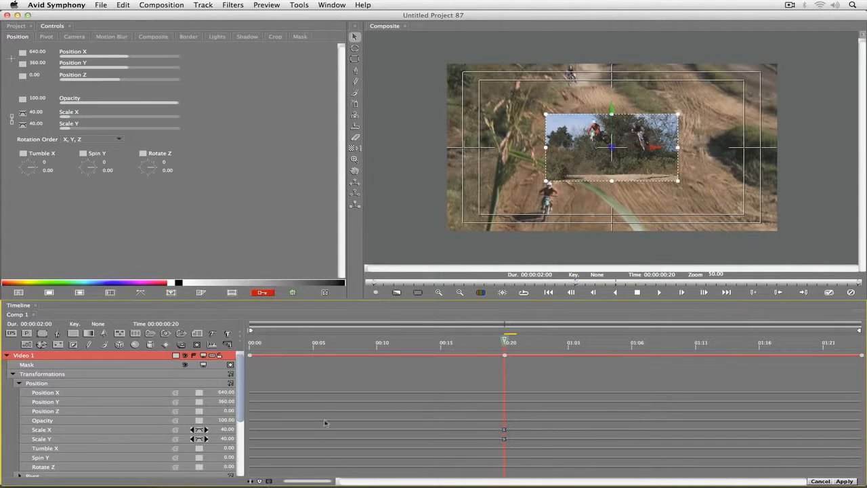
# Step: Review Video 1's scale animation from the first frame to just past the 00:20 keyframe
pyautogui.moveTo(505, 342); pyautogui.dragTo(440, 342)
pyautogui.moveTo(320, 344); pyautogui.dragTo(274, 344)
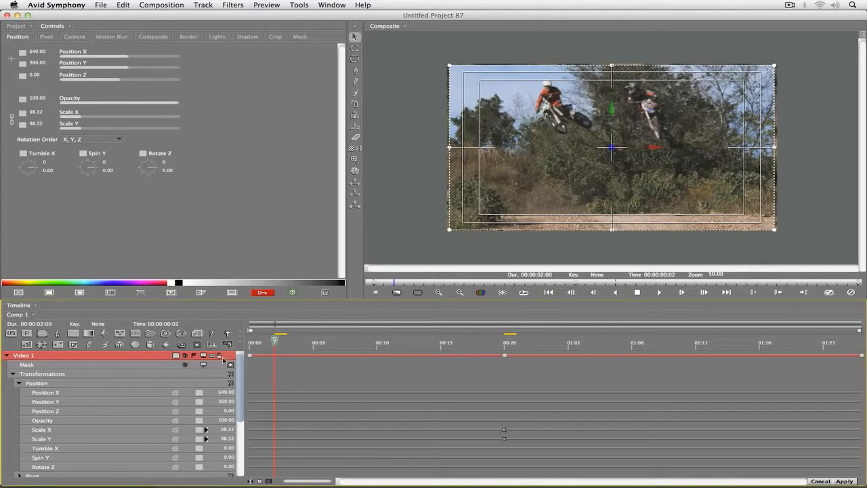
pyautogui.click(21, 384)
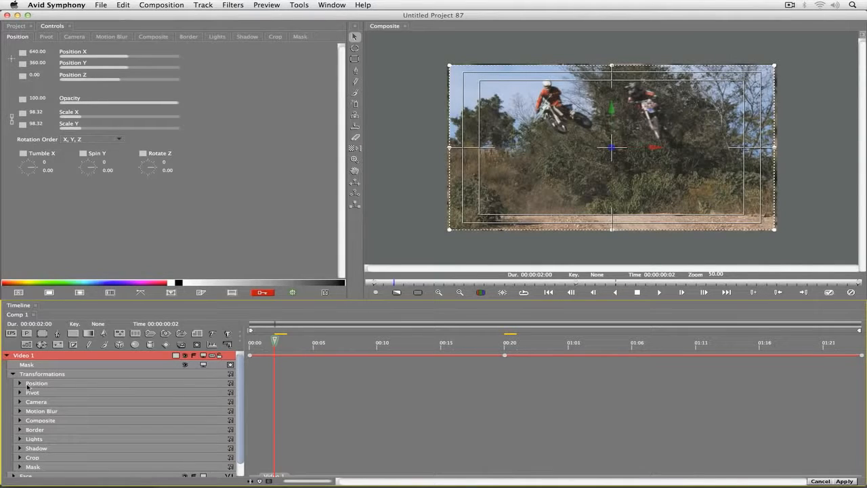
pyautogui.click(20, 384)
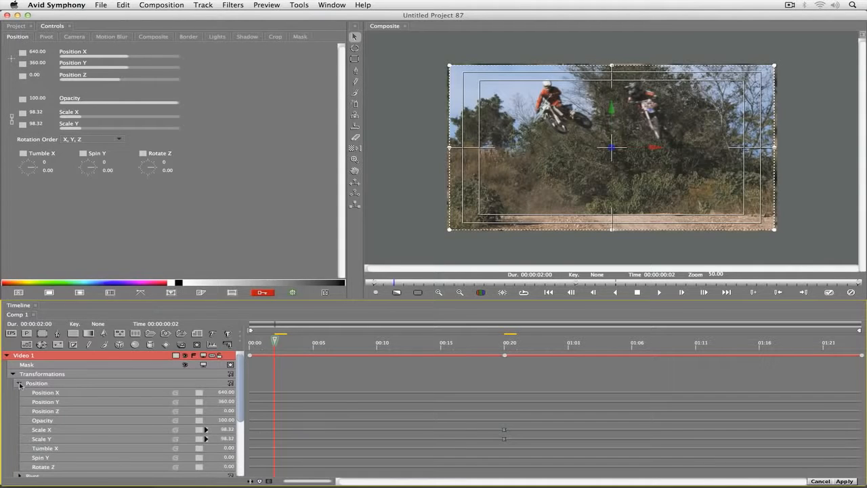
pyautogui.click(263, 343)
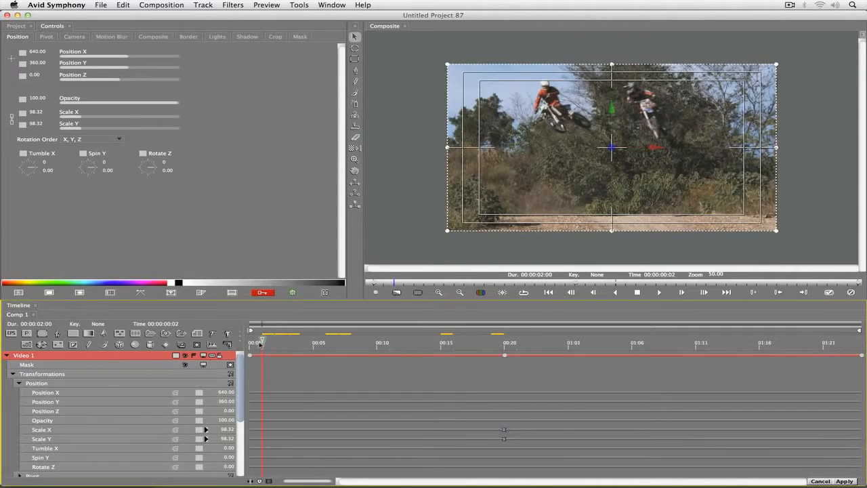
pyautogui.click(252, 345)
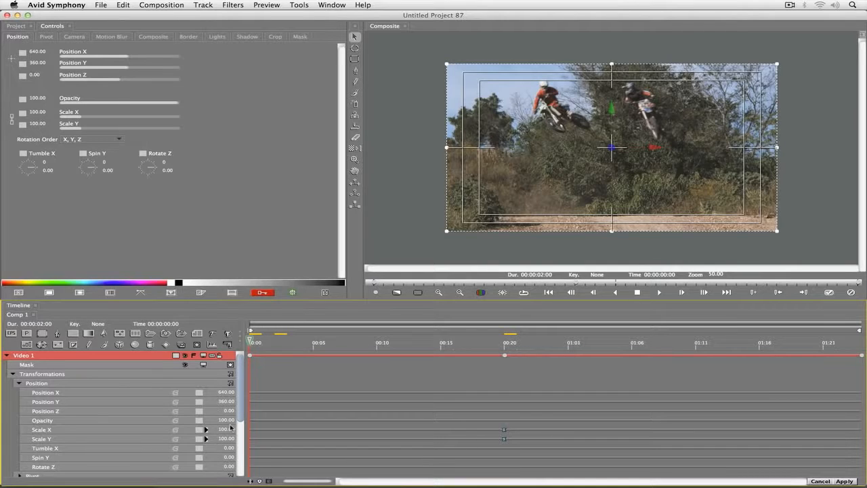
pyautogui.moveTo(252, 344); pyautogui.dragTo(544, 365)
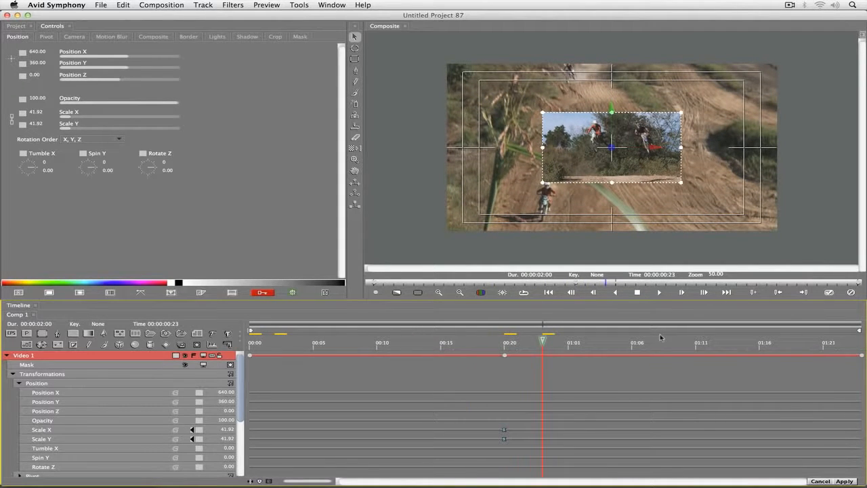
pyautogui.moveTo(543, 342); pyautogui.dragTo(504, 345)
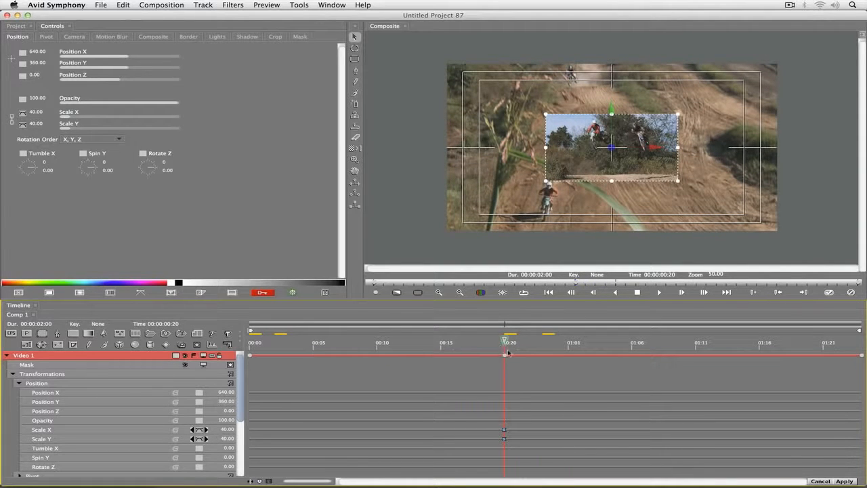
# Step: Add a Scale keyframe of 40 on Video 1 one frame further on, at 00:21
pyautogui.click(677, 293)
pyautogui.click(225, 429)
pyautogui.write('40')
pyautogui.press('Return')
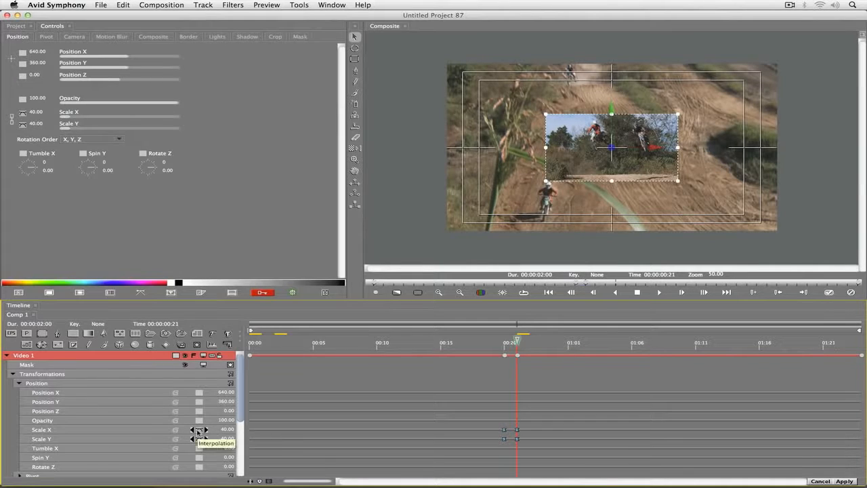
# Step: Change the interpolation of the Scale keyframe at 00:21 to Hold and check the scale around it
pyautogui.click(197, 432)
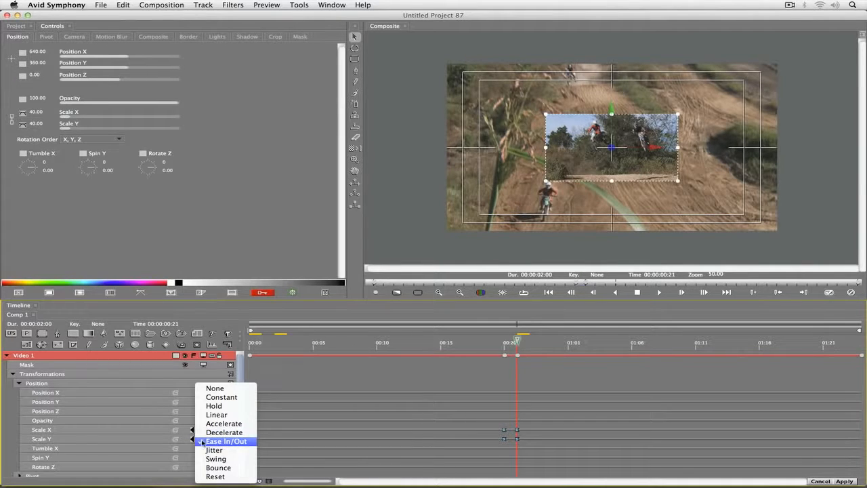
pyautogui.click(213, 406)
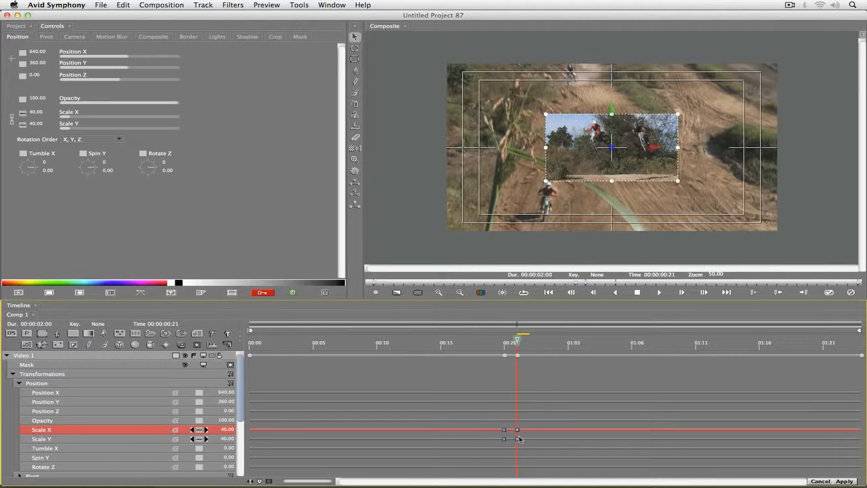
pyautogui.press('Right')
pyautogui.moveTo(613, 356); pyautogui.dragTo(504, 363)
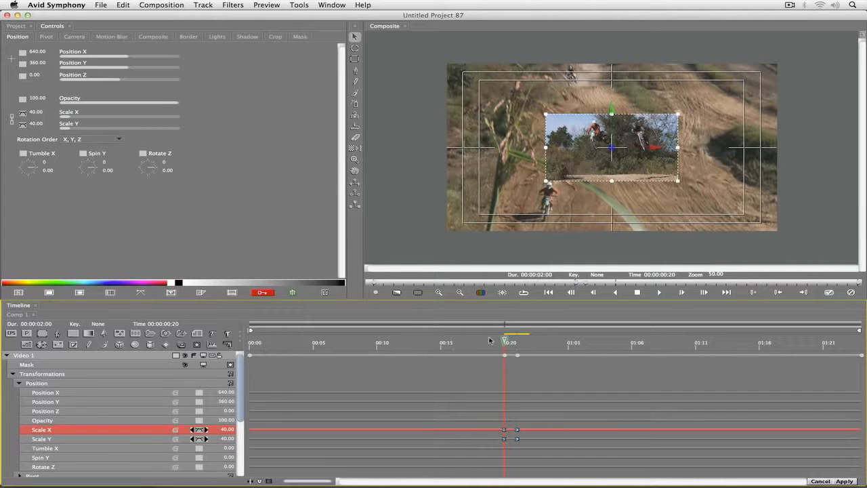
# Step: Add an Ease In/Out keyframe for Video 1's Position X and Position Y at 01:02
pyautogui.moveTo(505, 341); pyautogui.dragTo(580, 342)
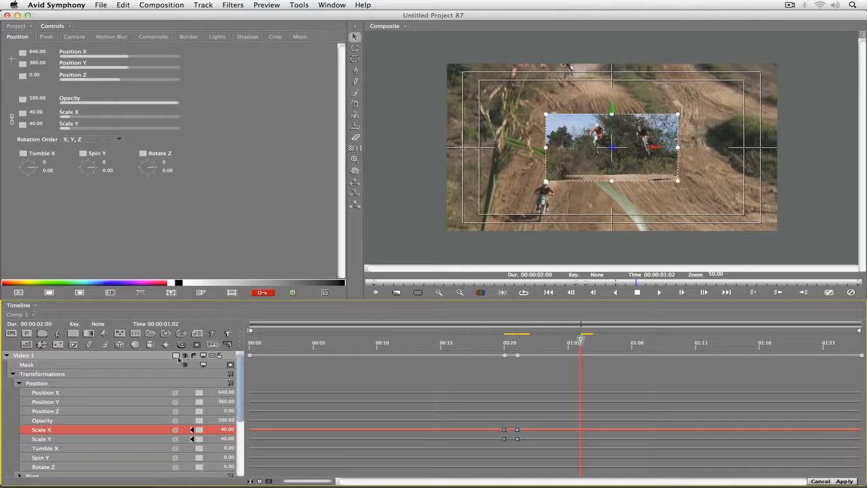
pyautogui.click(200, 394)
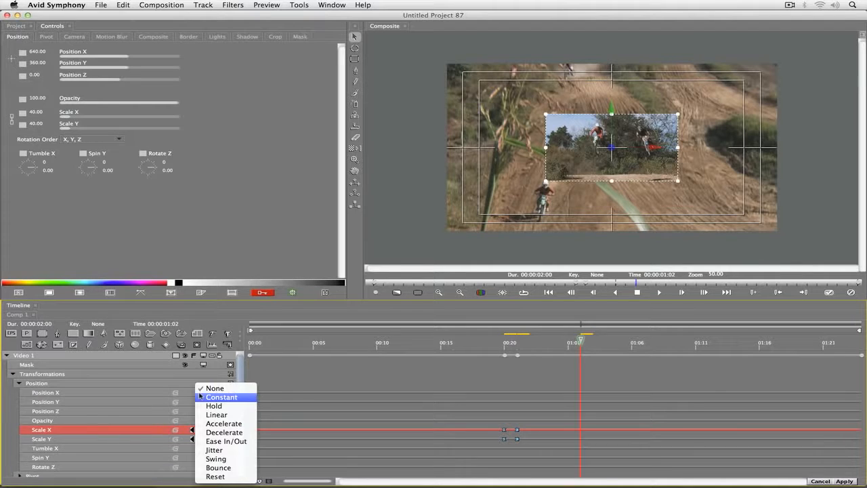
pyautogui.click(221, 441)
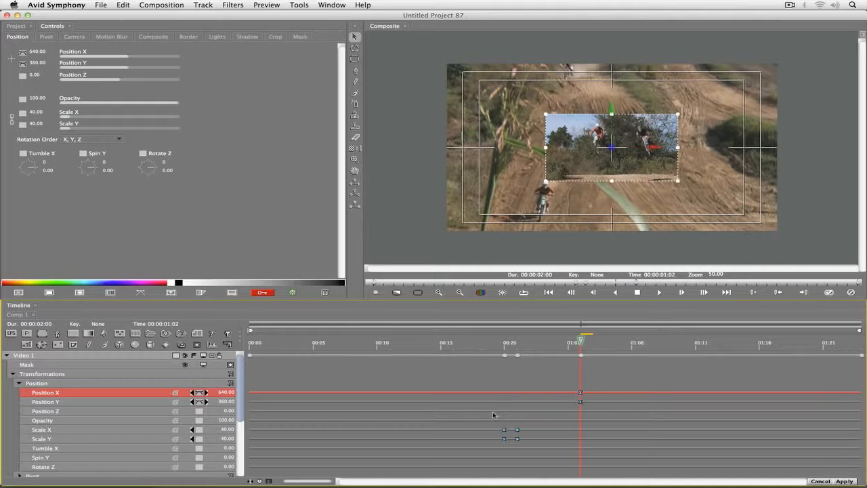
# Step: At 02:00, move Video 1 horizontally out of the frame to Position X about -279 and preview the composite
pyautogui.click(594, 343)
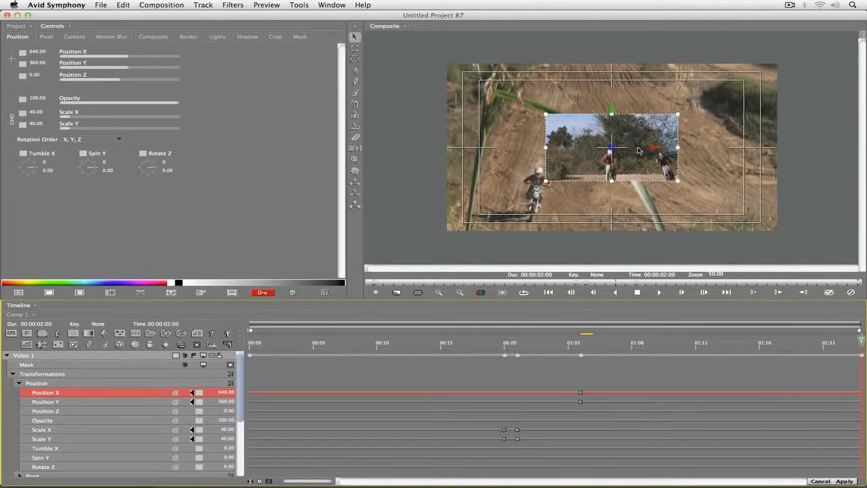
pyautogui.click(638, 151)
pyautogui.moveTo(638, 151); pyautogui.dragTo(478, 154)
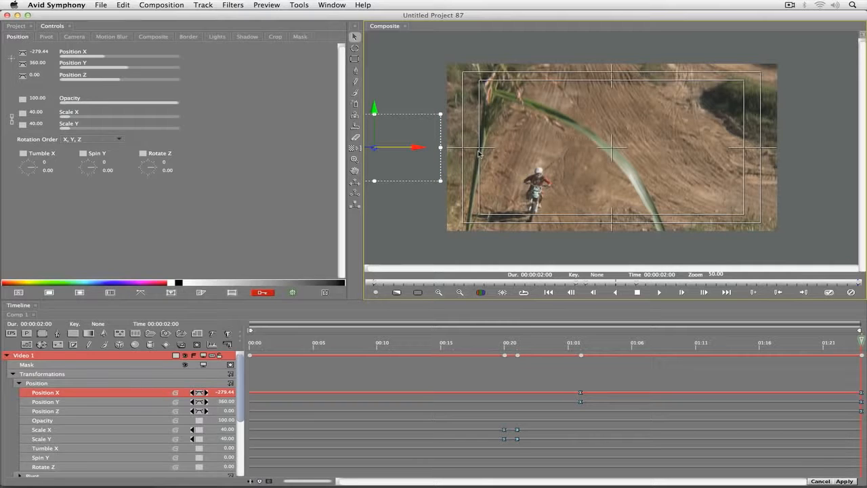
pyautogui.press('super+r')
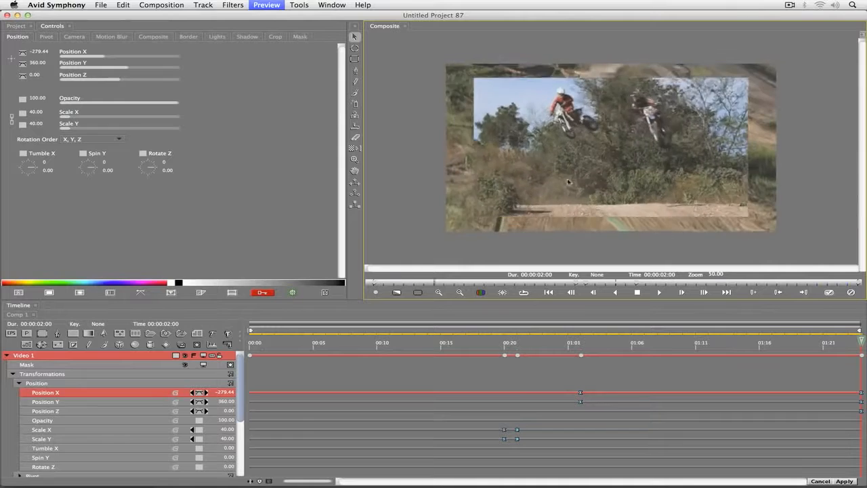
pyautogui.press('space')
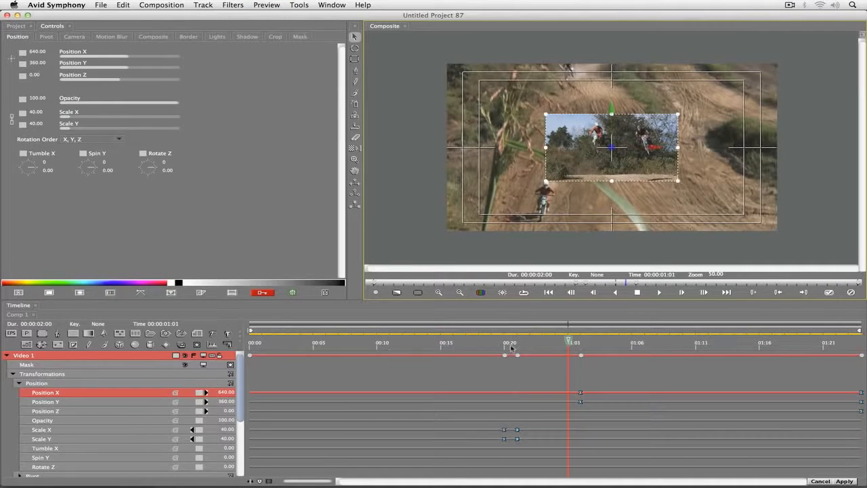
# Step: Try Linear interpolation on Video 1's scale keyframes in a preview, undo it and preview the original easing again
pyautogui.click(505, 348)
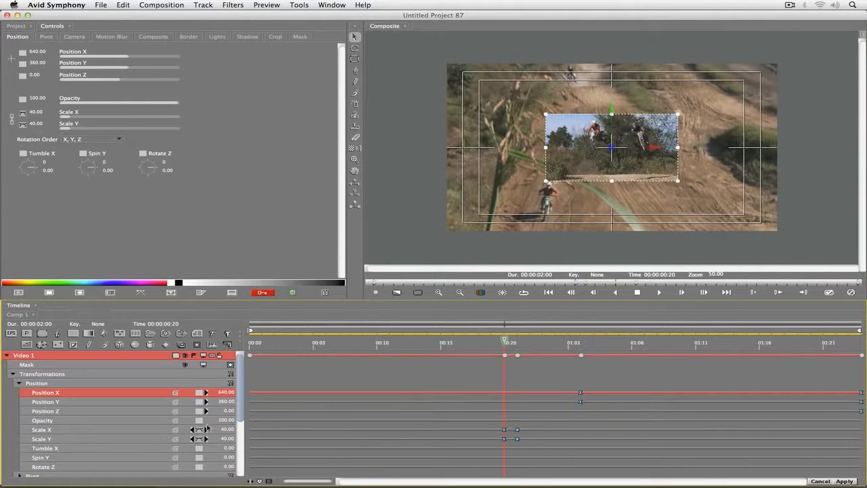
pyautogui.click(208, 426)
pyautogui.click(211, 416)
pyautogui.press('space')
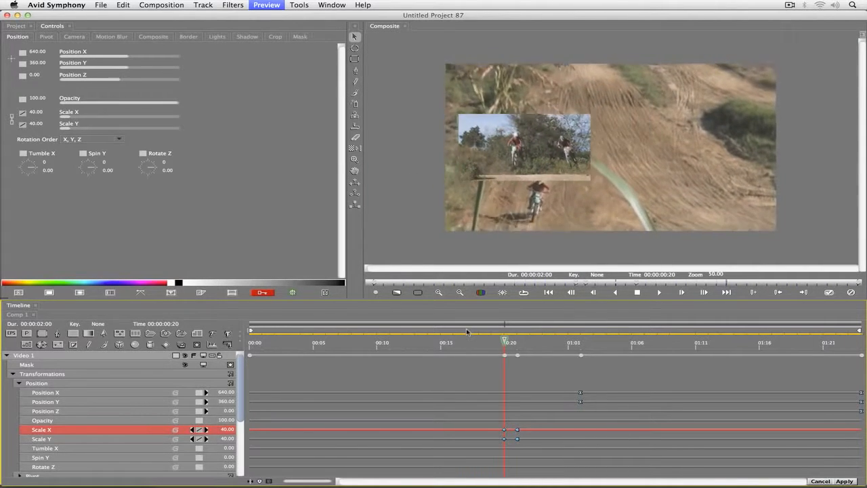
pyautogui.press('space')
pyautogui.press('super+z')
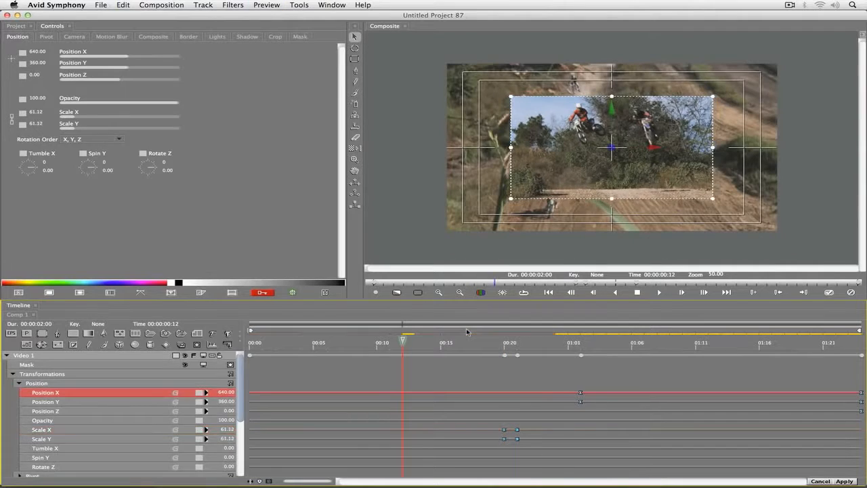
pyautogui.press('space')
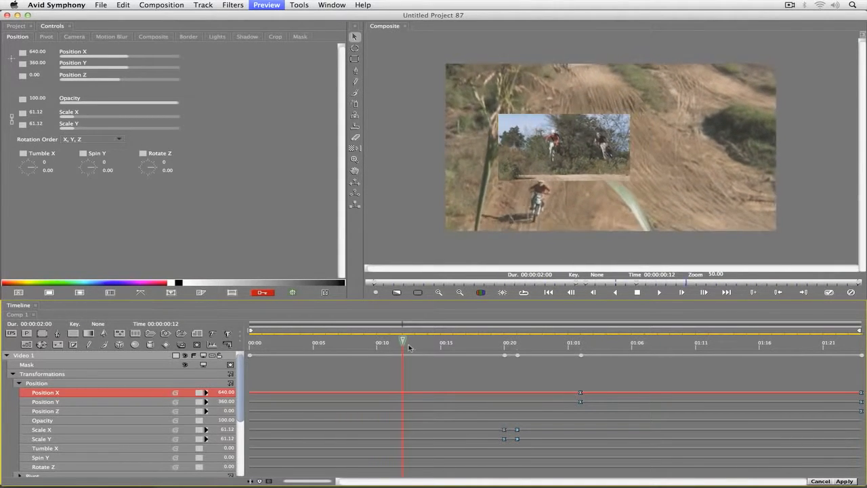
pyautogui.press('space')
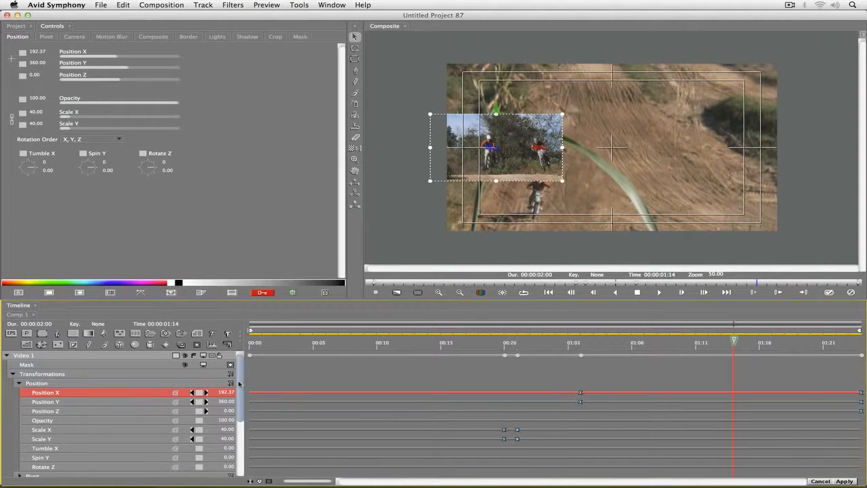
# Step: Set Video 1's motion blur Shutter Angle to 360 at the start of the composite
pyautogui.moveTo(239, 381); pyautogui.dragTo(237, 417)
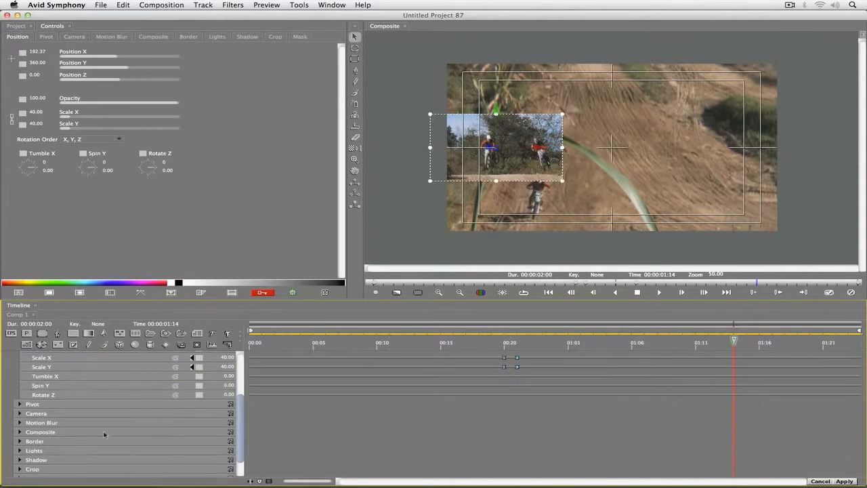
pyautogui.click(20, 422)
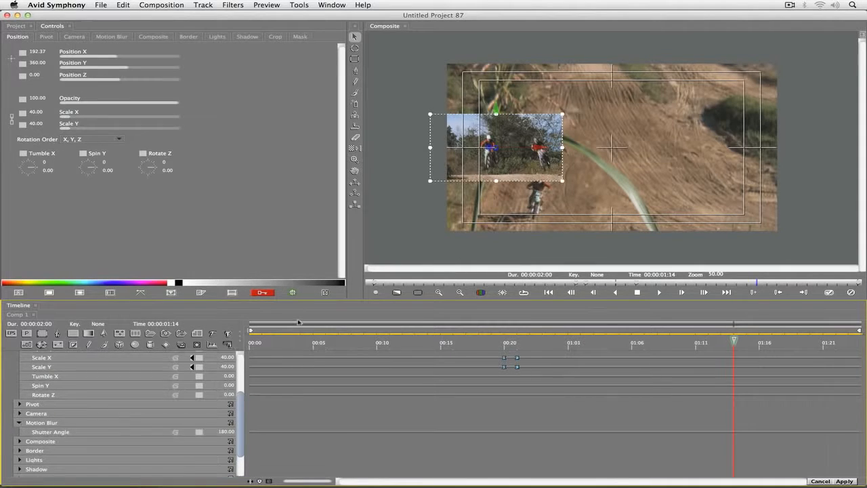
pyautogui.scroll(-3, 298, 322)
pyautogui.press('Home')
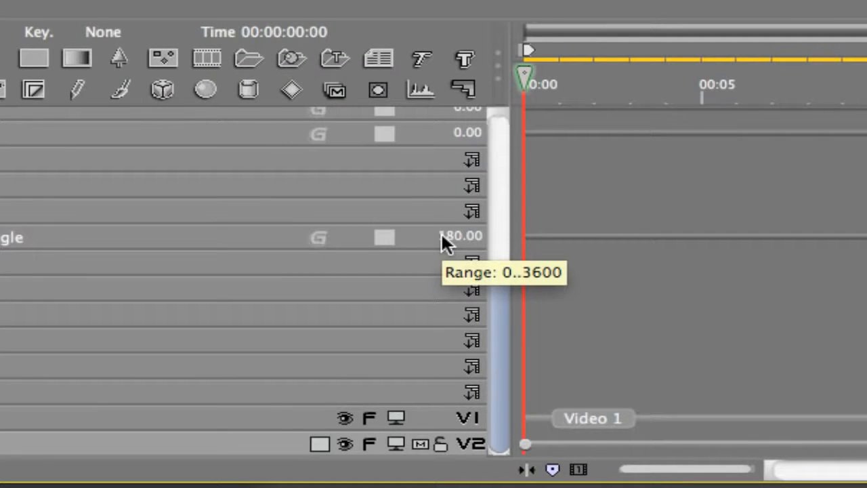
pyautogui.click(441, 234)
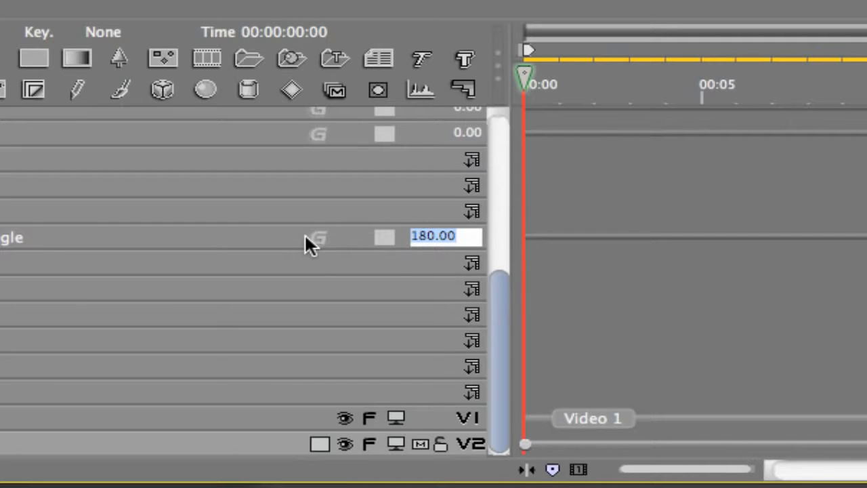
pyautogui.write('360')
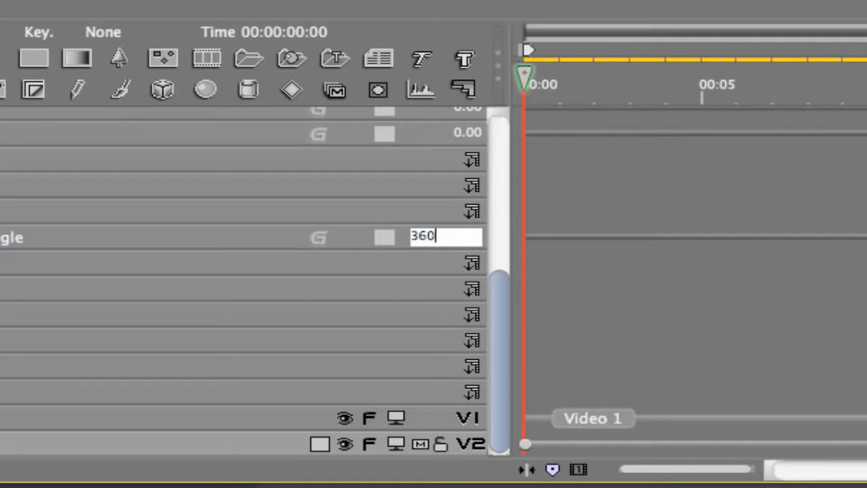
pyautogui.press('Return')
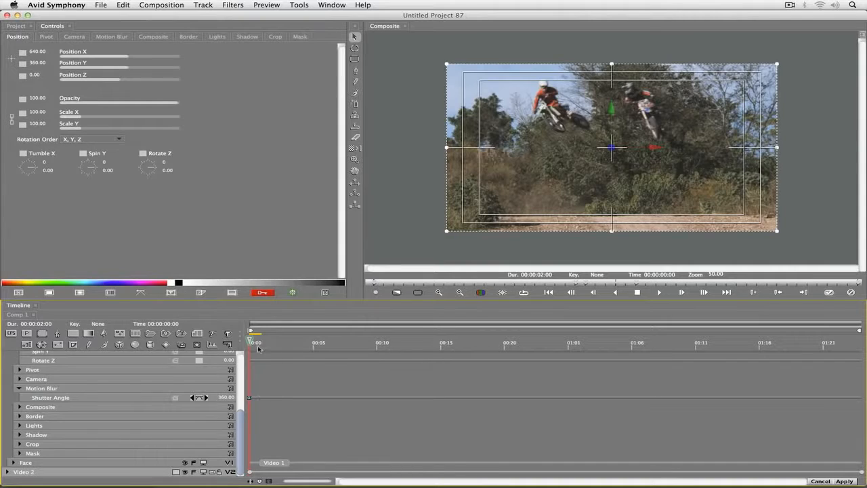
# Step: Check the Shutter Angle at the end of the composite, and change its interpolation at the first frame to Constant
pyautogui.moveTo(839, 348); pyautogui.dragTo(866, 347)
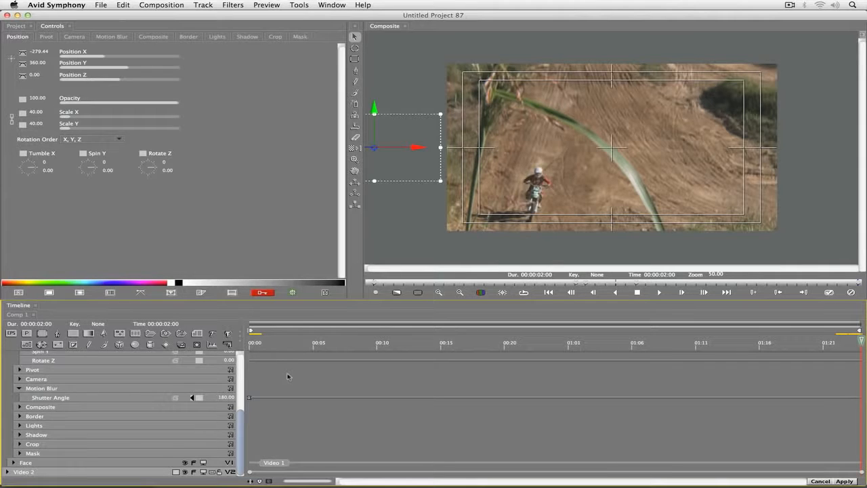
pyautogui.moveTo(280, 347); pyautogui.dragTo(231, 347)
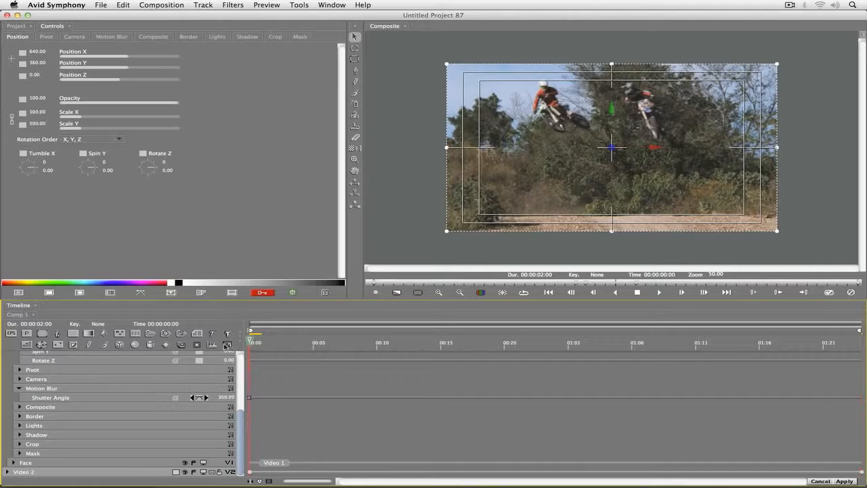
pyautogui.click(197, 399)
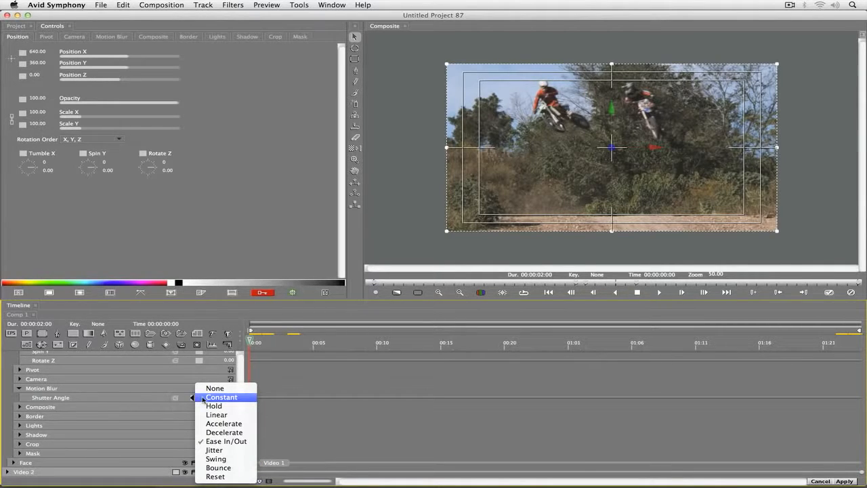
pyautogui.click(202, 397)
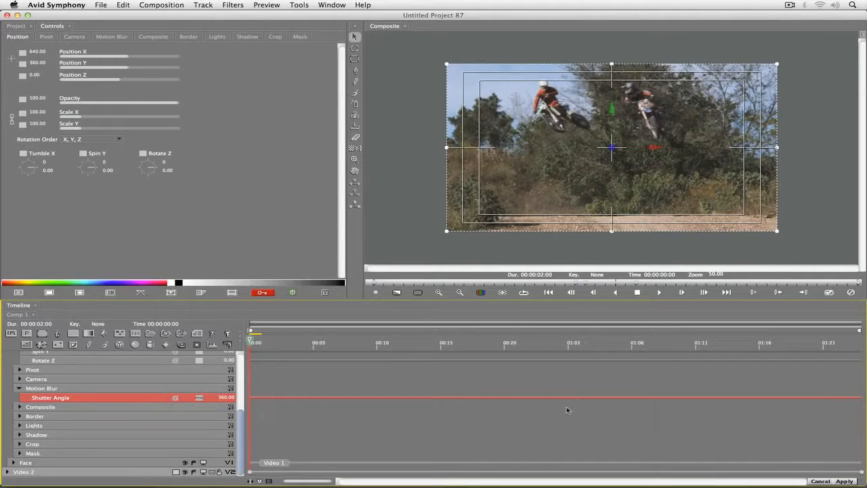
# Step: At frame 00:08, hide the Title Safe guides in the composite view and enable motion blur for Video 1
pyautogui.click(315, 342)
pyautogui.moveTo(316, 343); pyautogui.dragTo(351, 345)
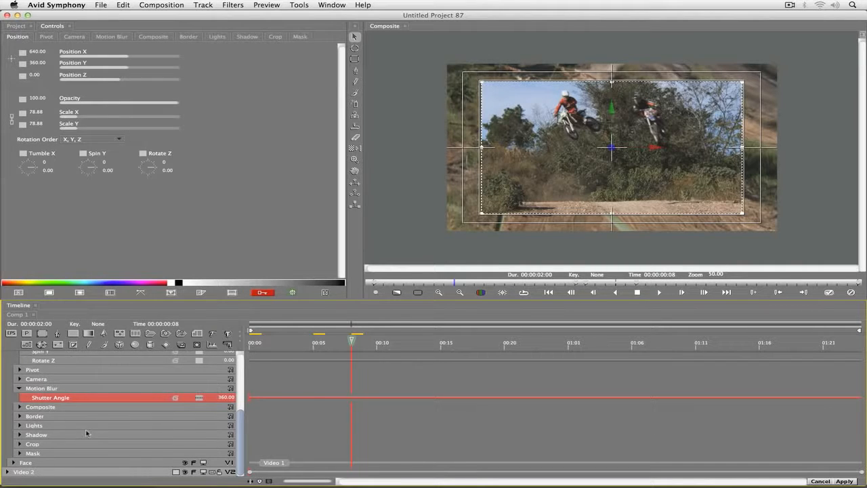
pyautogui.click(112, 37)
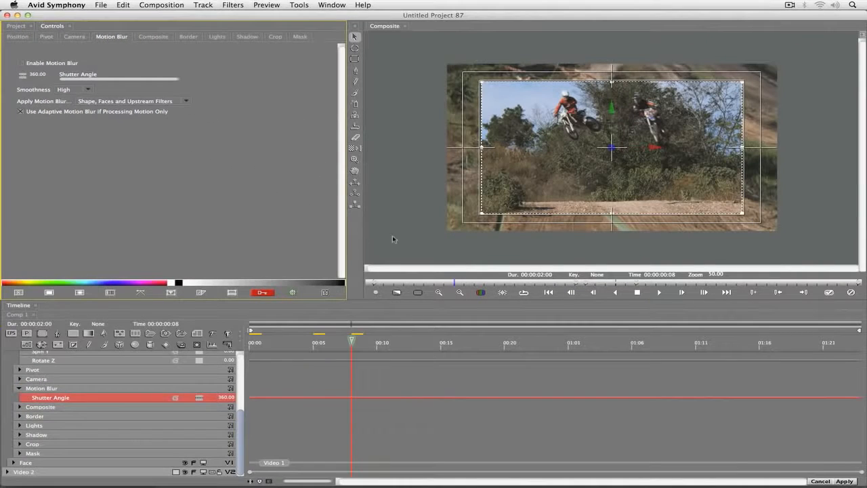
pyautogui.click(503, 293)
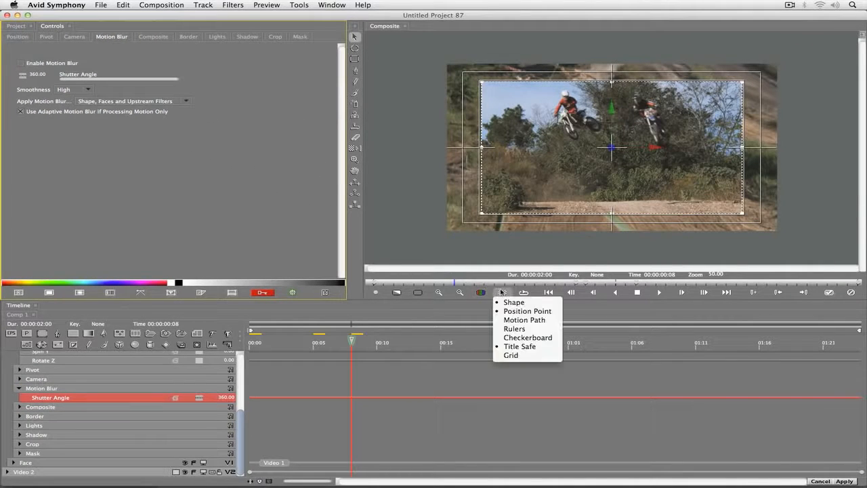
pyautogui.click(515, 347)
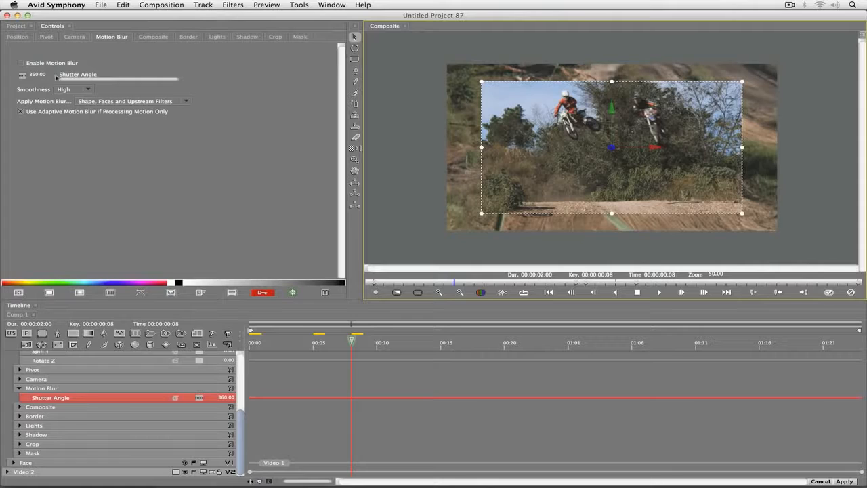
pyautogui.click(21, 63)
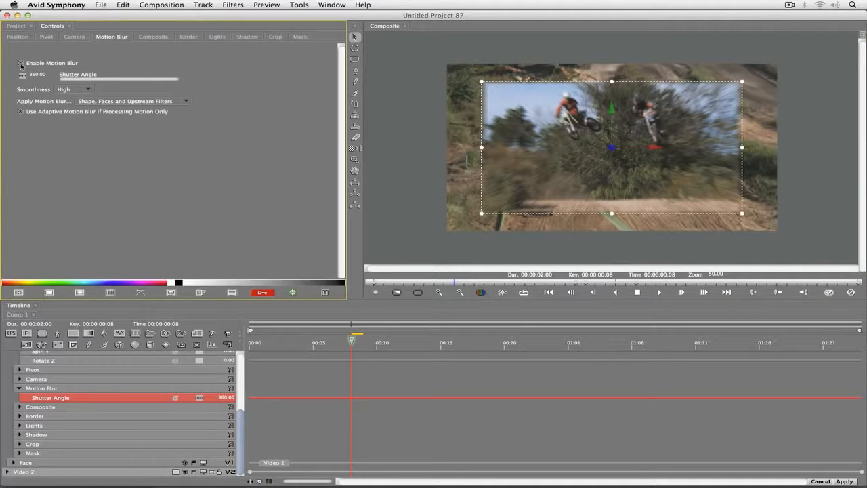
# Step: Preview the composite with motion blur and apply the finished effect to the sequence
pyautogui.press('space')
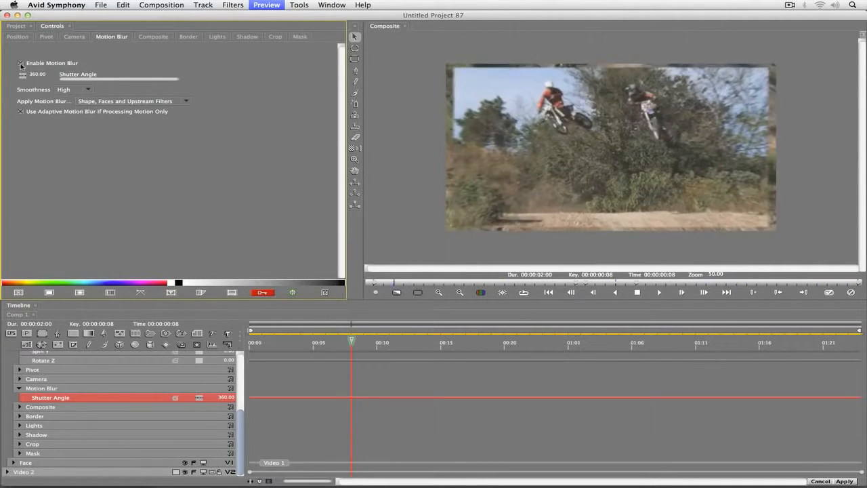
pyautogui.press('space')
pyautogui.moveTo(854, 476)
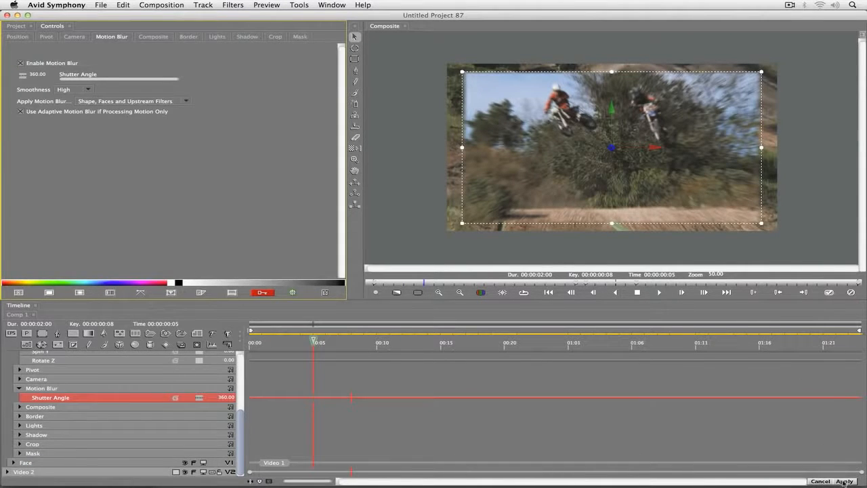
pyautogui.click(844, 481)
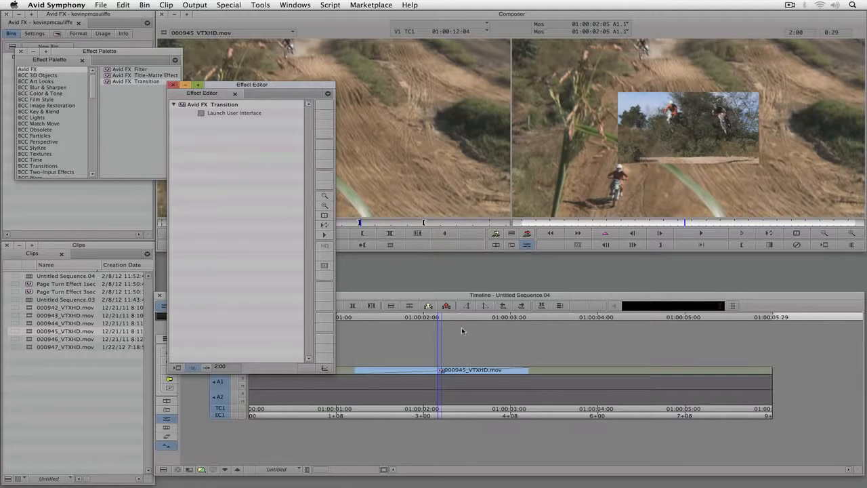
# Step: Close the Effect Editor and play the sequence from its start to review the transition
pyautogui.click(444, 259)
pyautogui.press('super+w')
pyautogui.moveTo(305, 372); pyautogui.dragTo(229, 370)
pyautogui.press('space')
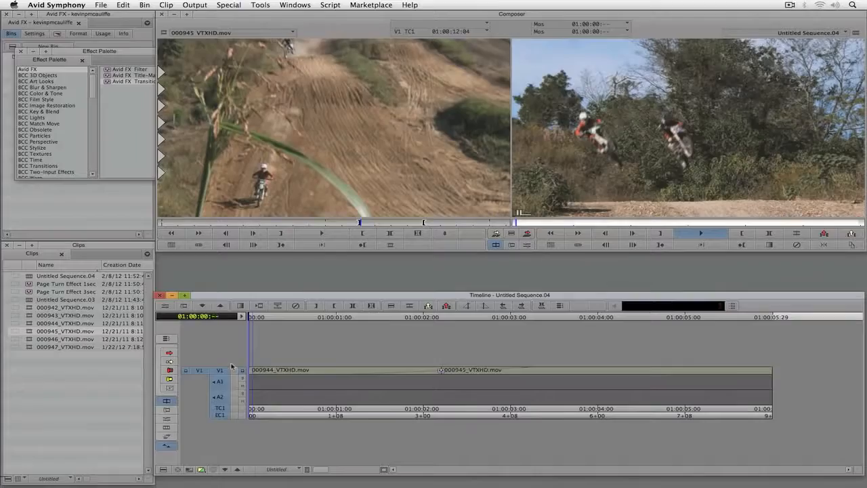